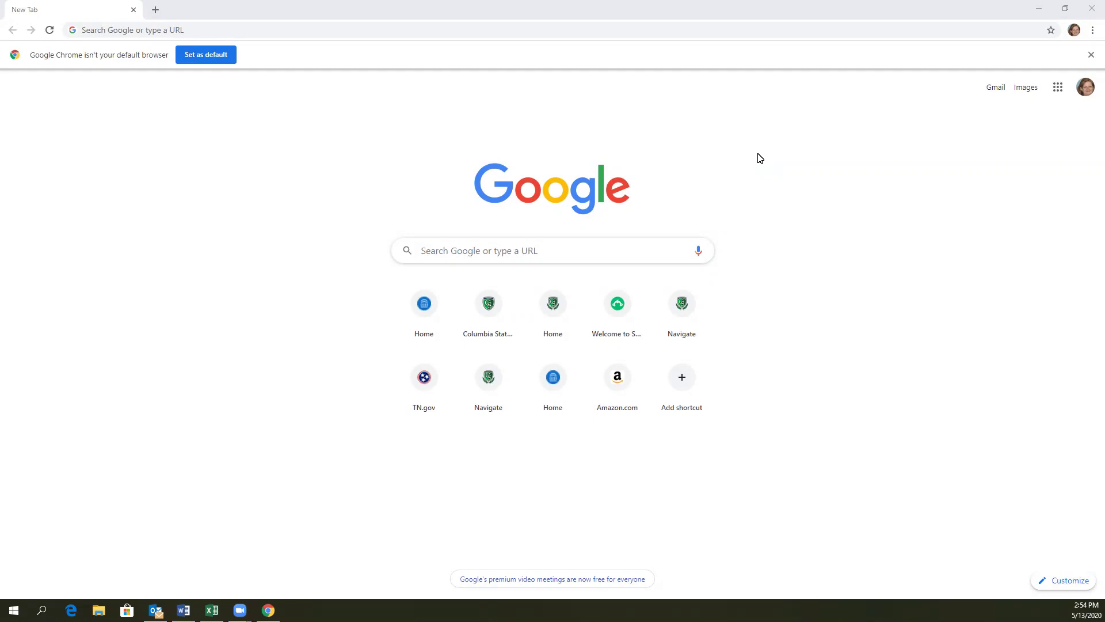
{"action": "left_click", "coordinate": [104, 29]}
{"action": "type", "text": "www.columbiastate.edu/navigate"}
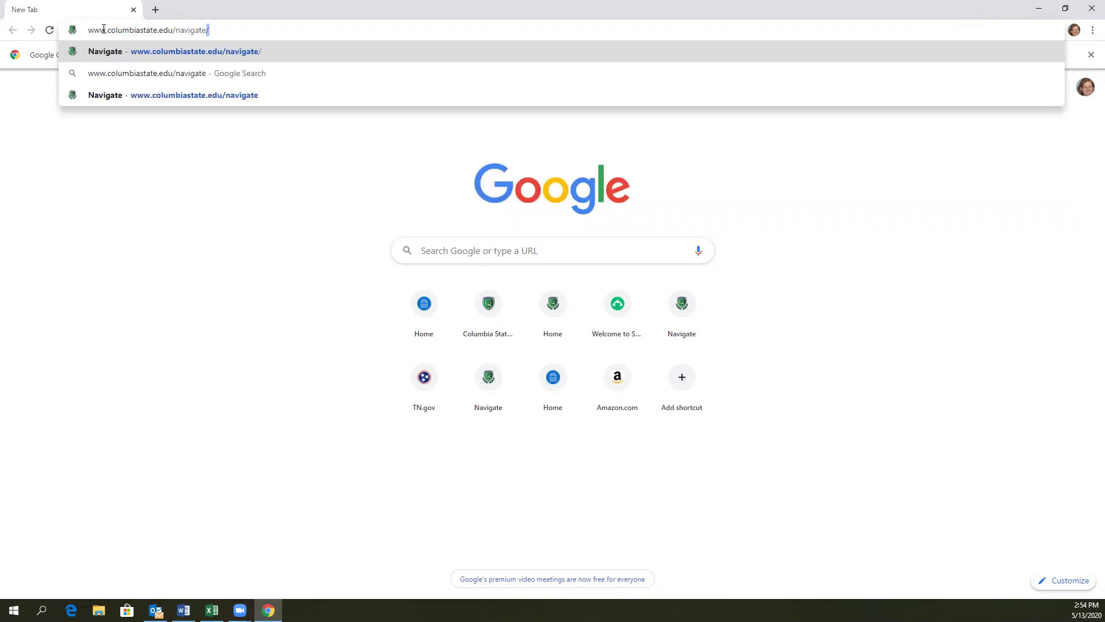
{"action": "key", "text": "Return"}
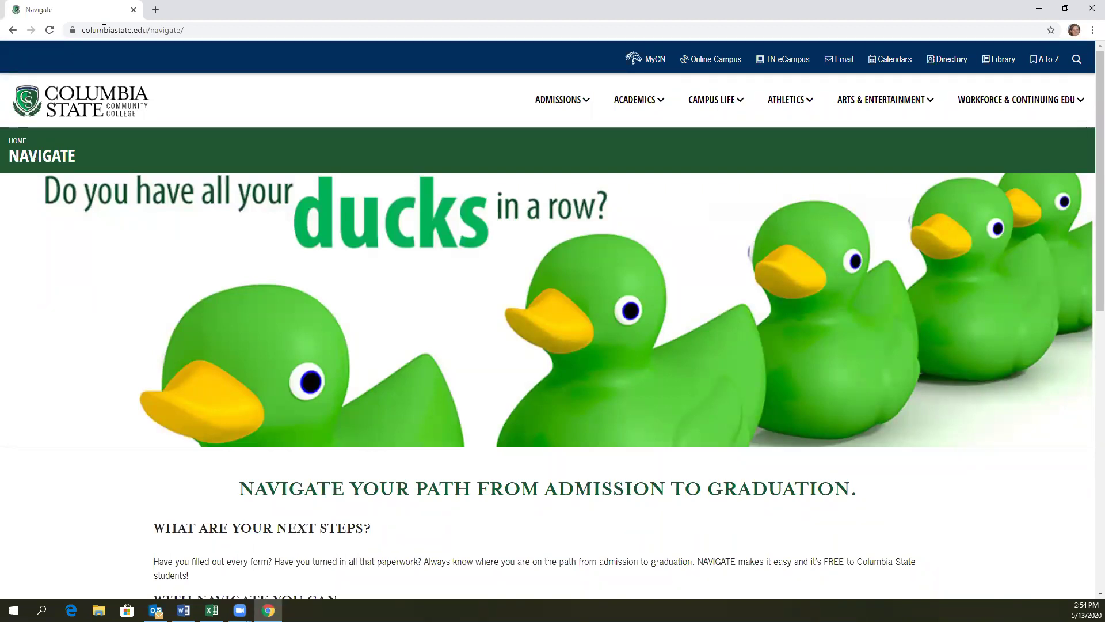
Step: Follow the Student Link under 'Log in to Navigate'
{"action": "scroll", "coordinate": [285, 262], "scroll_direction": "down", "scroll_amount": 5}
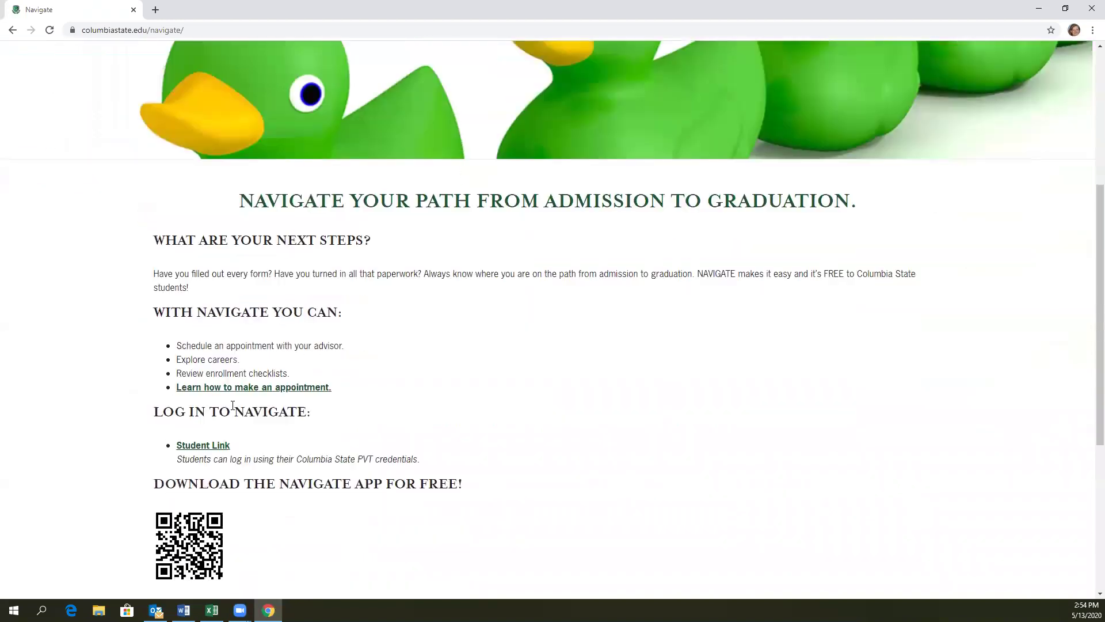
{"action": "left_click", "coordinate": [209, 446]}
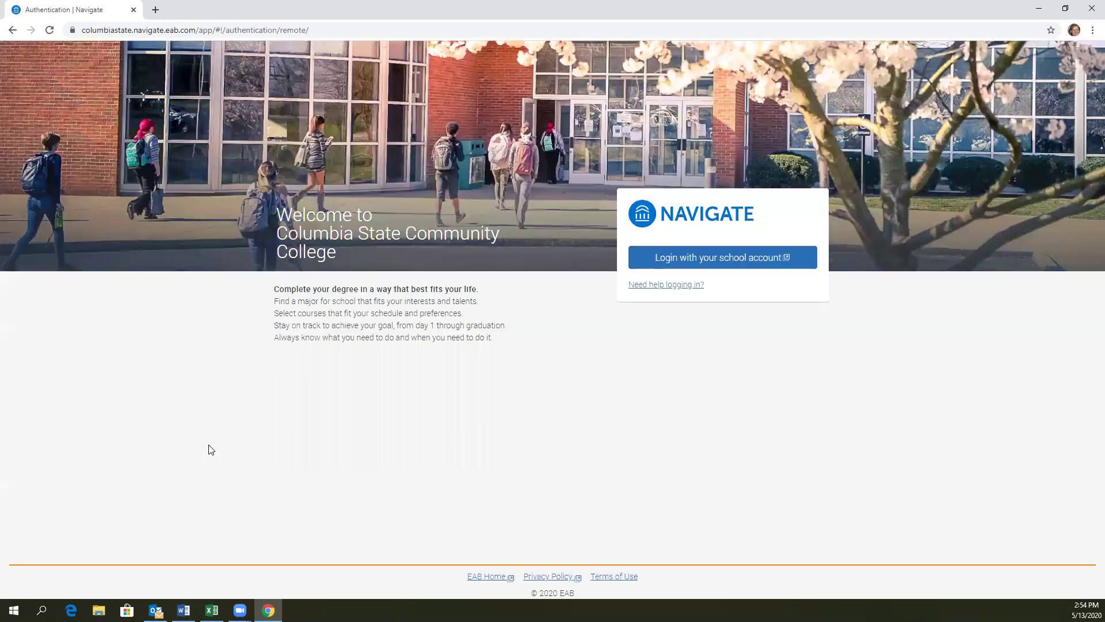
Step: Log in through school single sign-on with the student's PVT username and password
{"action": "left_click", "coordinate": [666, 263]}
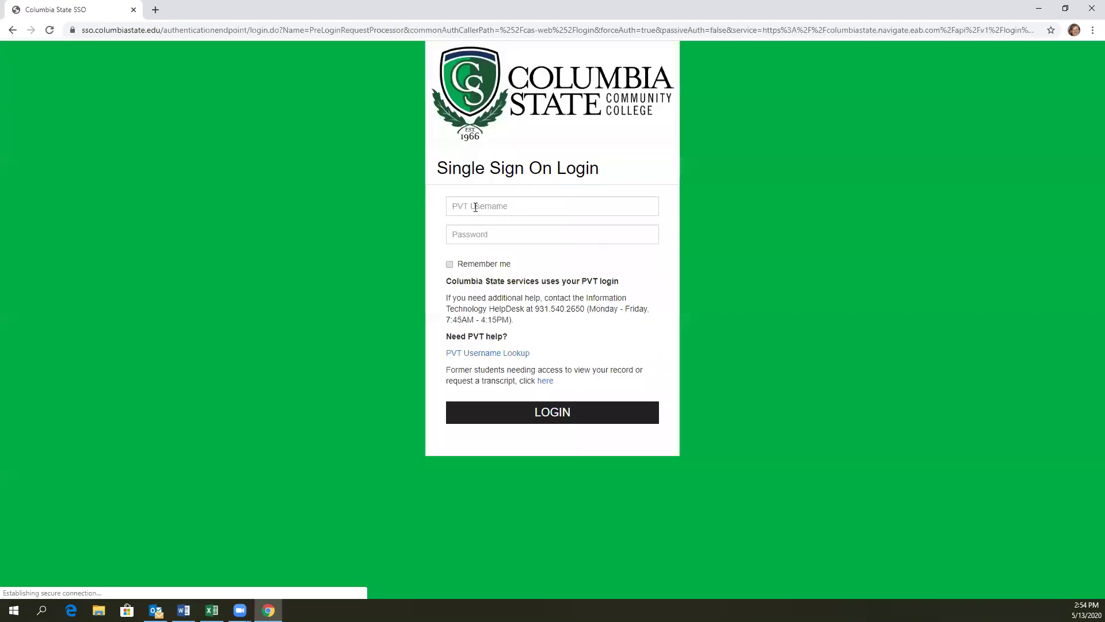
{"action": "left_click", "coordinate": [475, 208]}
{"action": "key", "text": "Tab"}
{"action": "type", "text": "••••••••••••"}
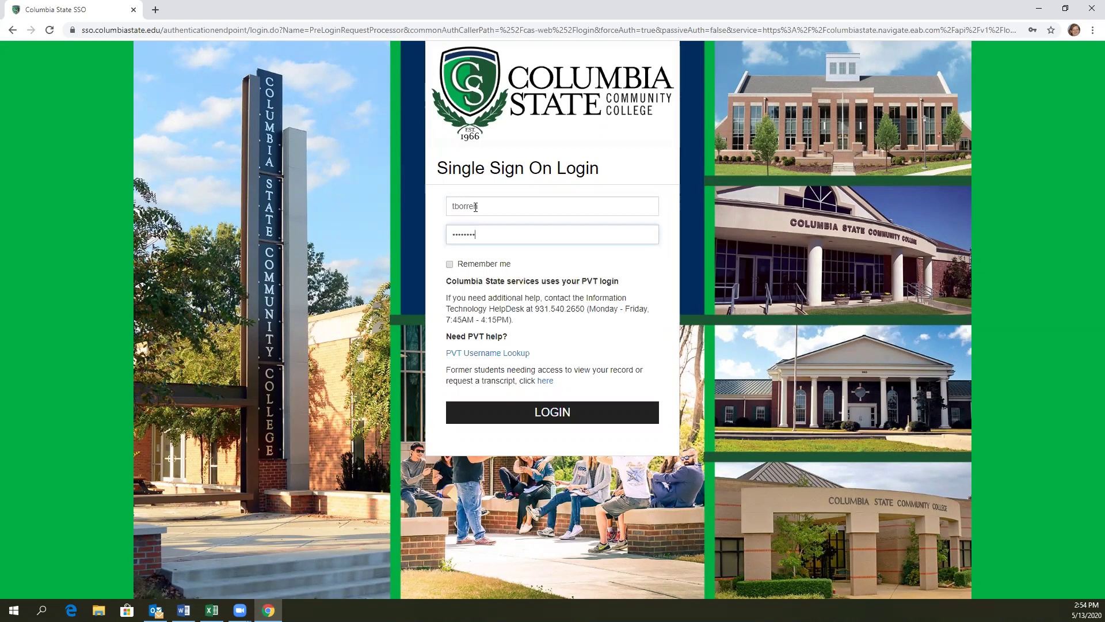
{"action": "type", "text": "•••"}
{"action": "key", "text": "Return"}
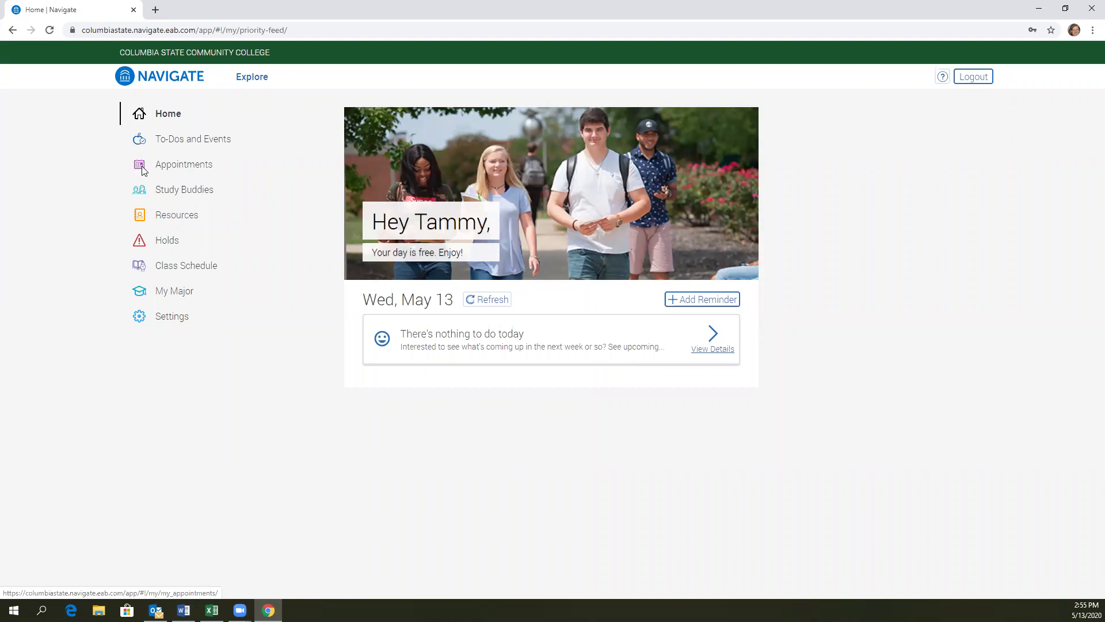
Step: Schedule an appointment with reason Advising, over 24 credit hours, Summer/Fall 2020 HEALTH students
{"action": "left_click", "coordinate": [166, 169]}
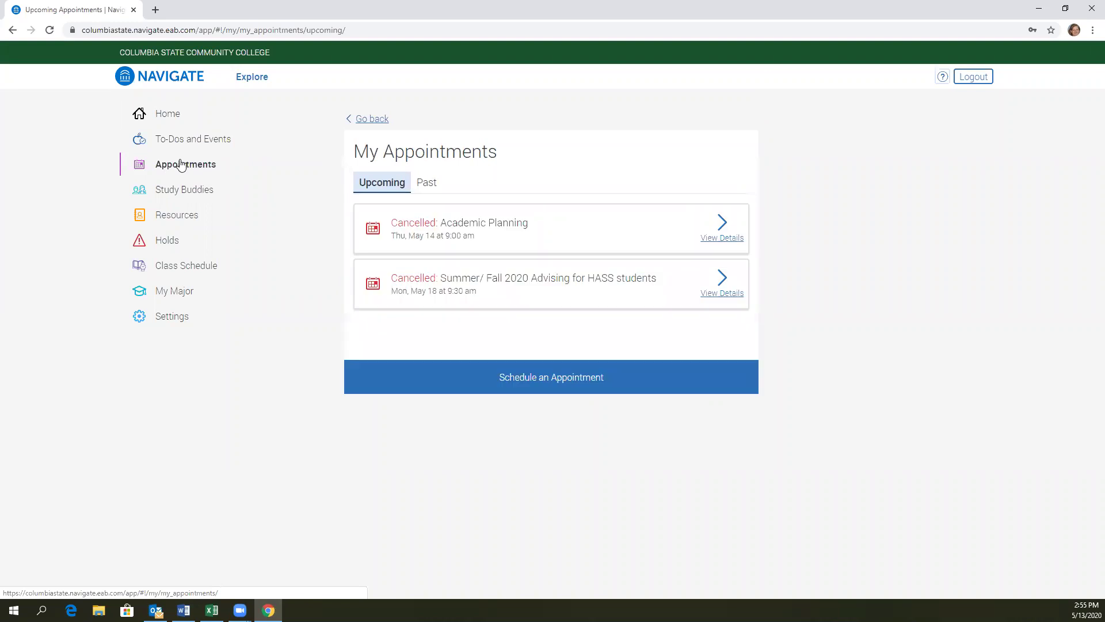
{"action": "left_click", "coordinate": [571, 380]}
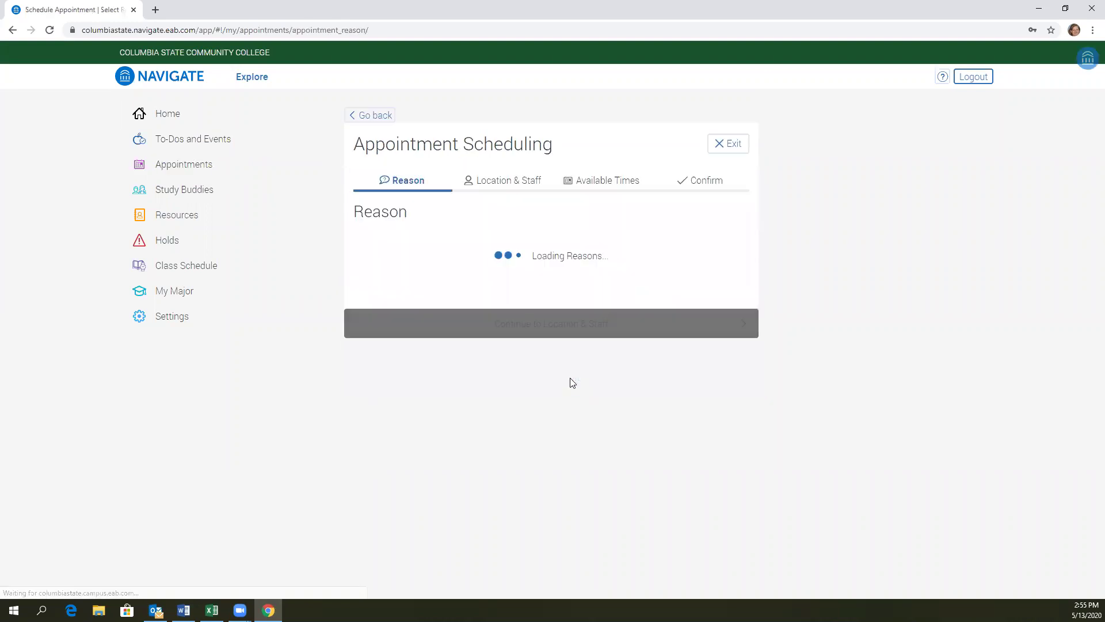
{"action": "left_click", "coordinate": [724, 251]}
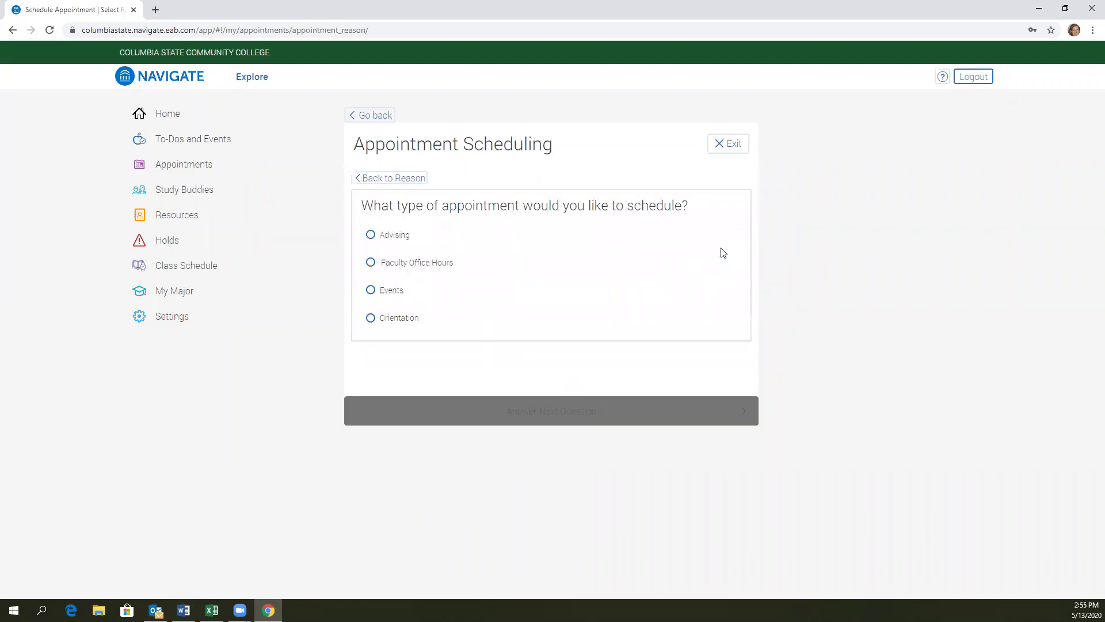
{"action": "left_click", "coordinate": [371, 234]}
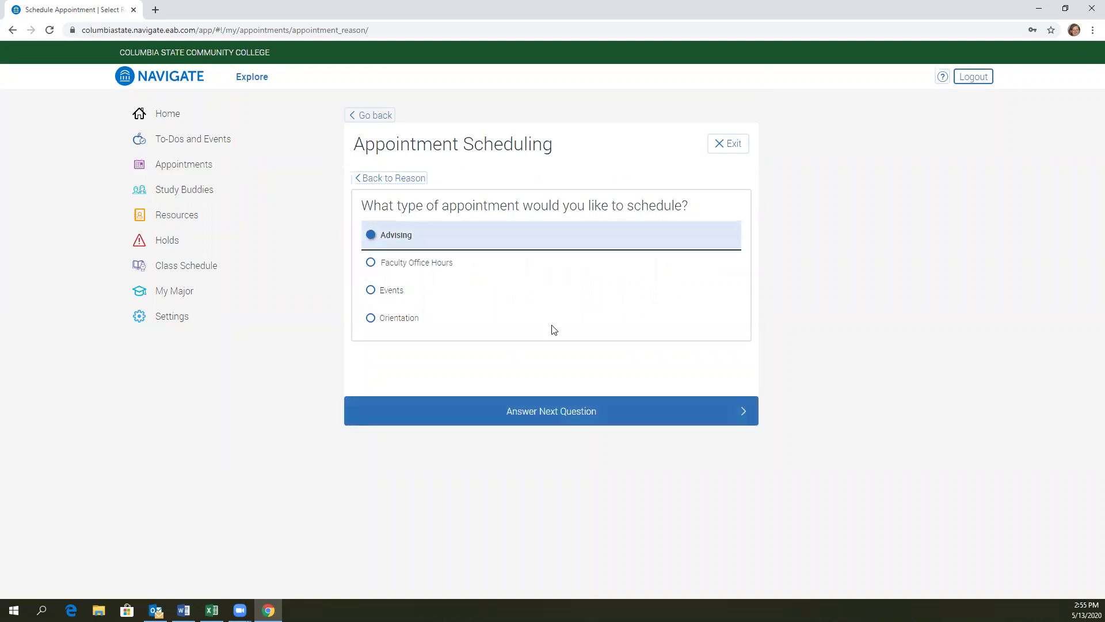
{"action": "left_click", "coordinate": [573, 408]}
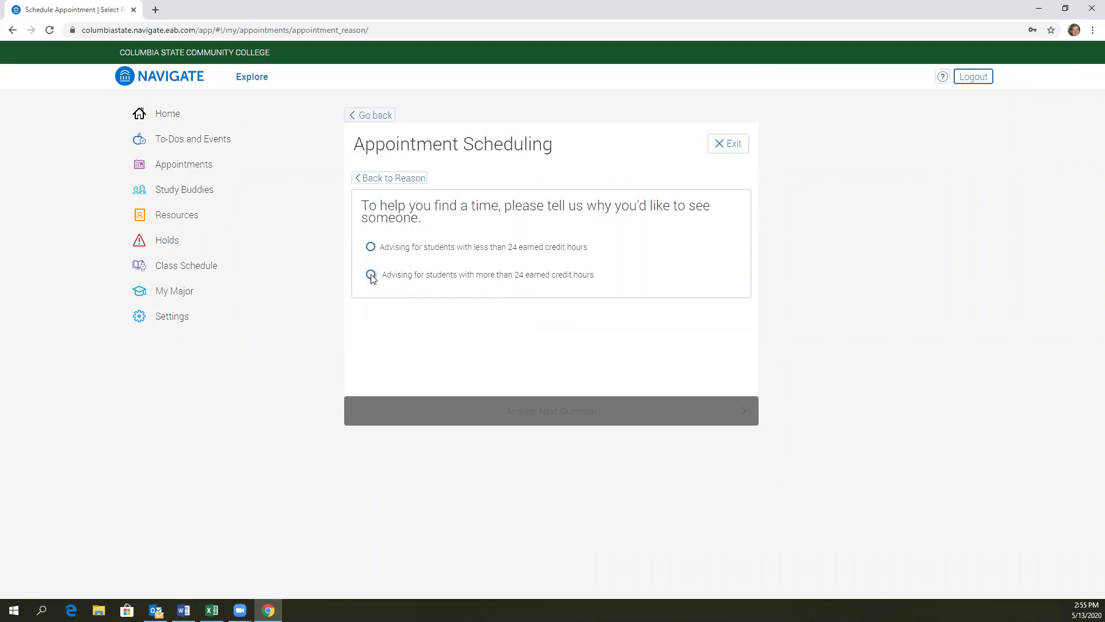
{"action": "left_click", "coordinate": [370, 275]}
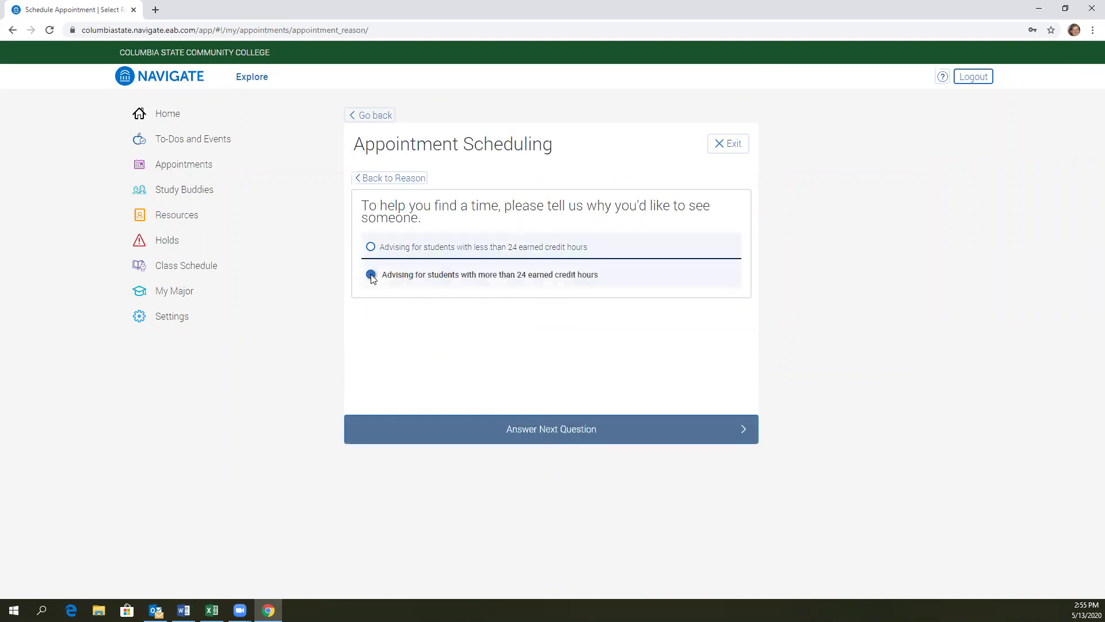
{"action": "left_click", "coordinate": [562, 429]}
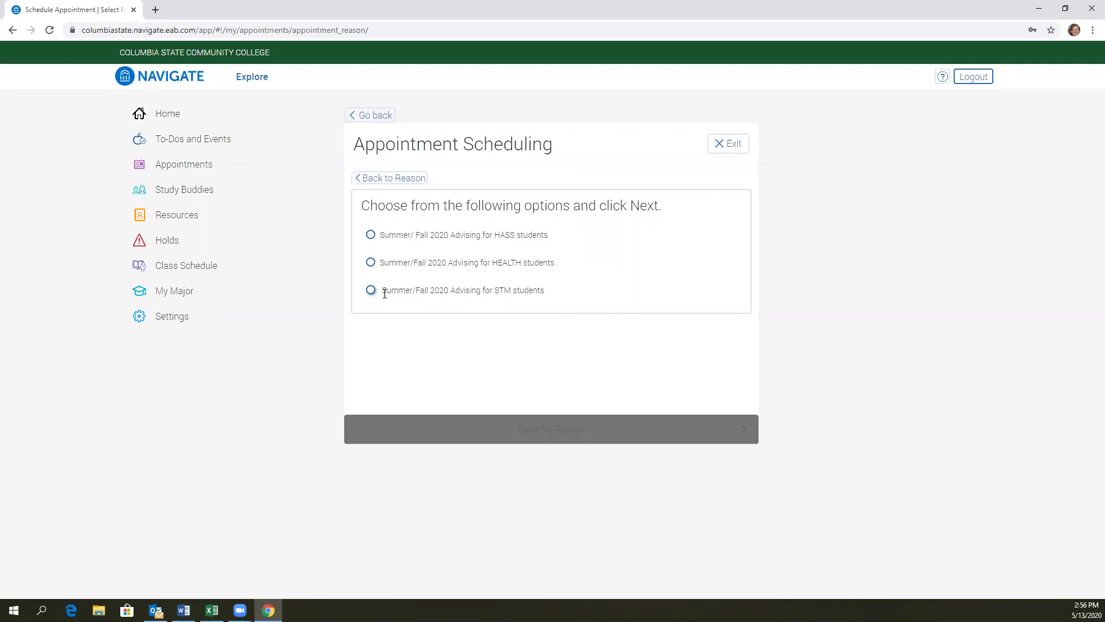
{"action": "left_click", "coordinate": [372, 262]}
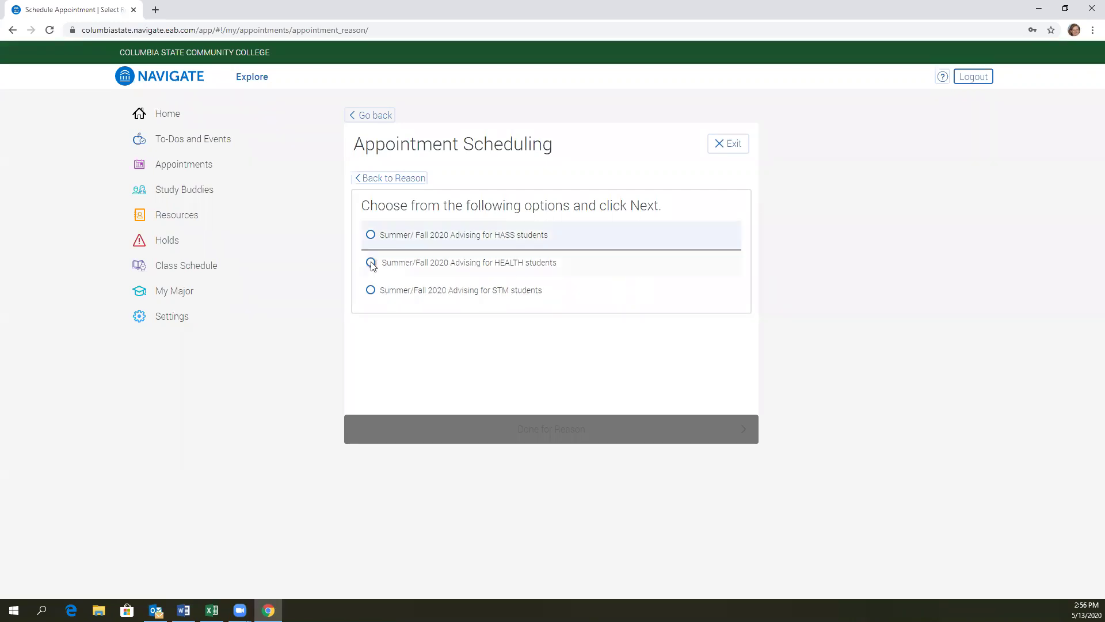
{"action": "left_click", "coordinate": [593, 439]}
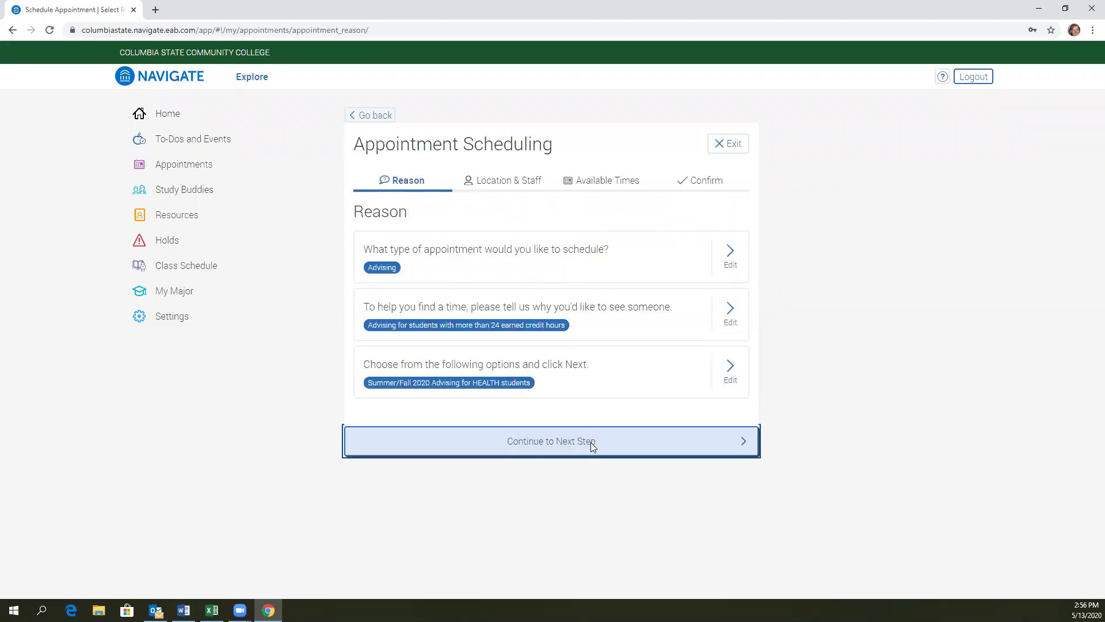
Step: Choose Virtual Campus as the appointment location
{"action": "left_click", "coordinate": [590, 441]}
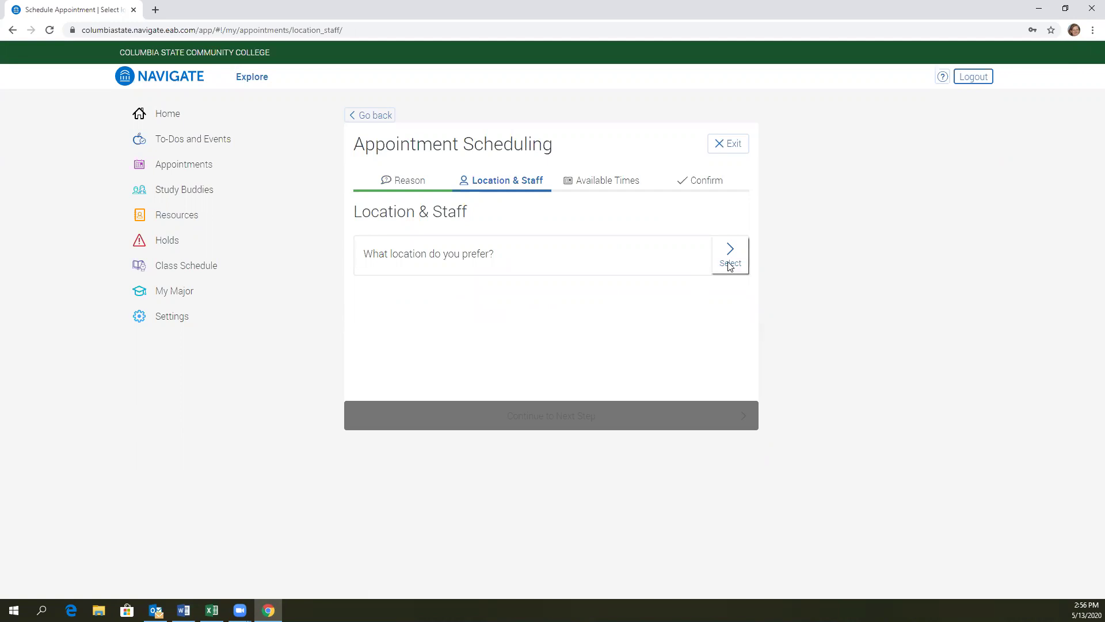
{"action": "left_click", "coordinate": [729, 264]}
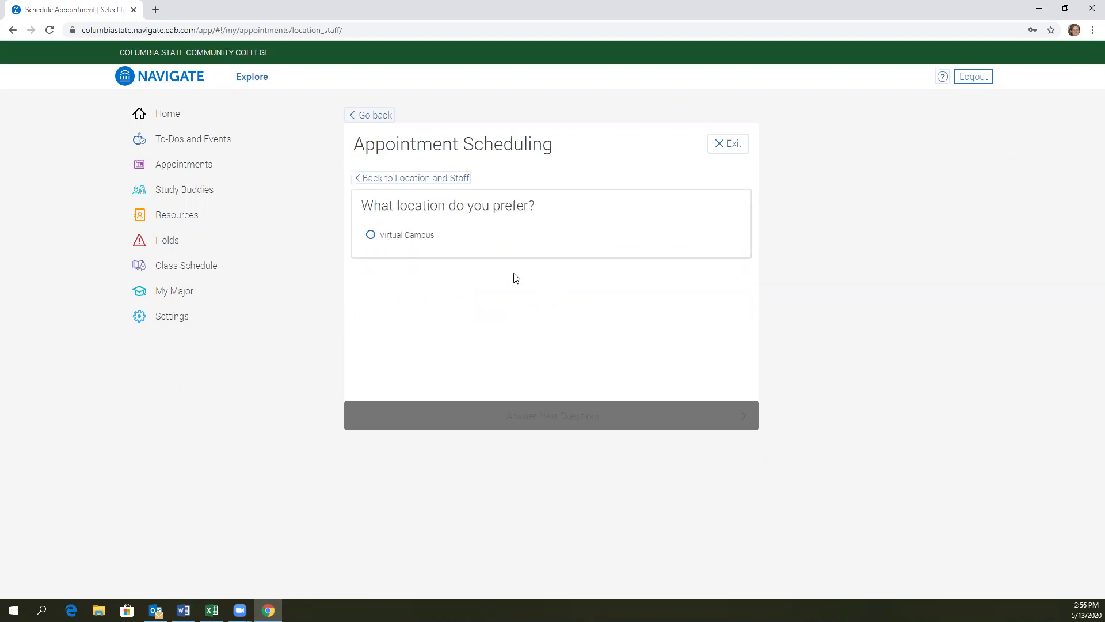
{"action": "left_click", "coordinate": [370, 235]}
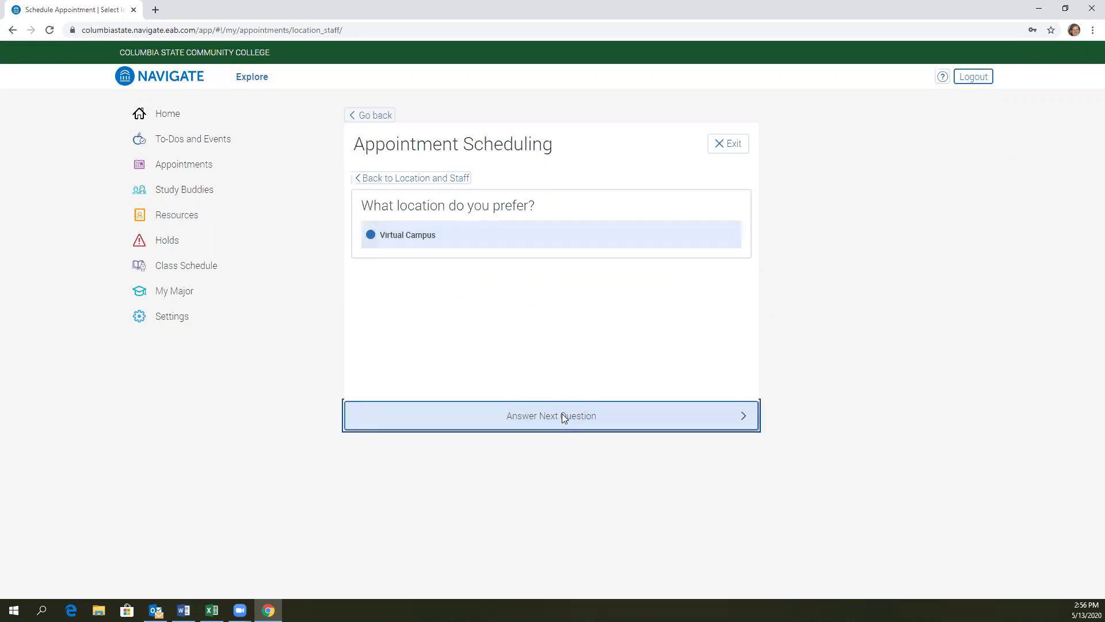
{"action": "left_click", "coordinate": [561, 413]}
Step: Select all three listed advisors as staff and finish Location and Staff
{"action": "left_click", "coordinate": [371, 259]}
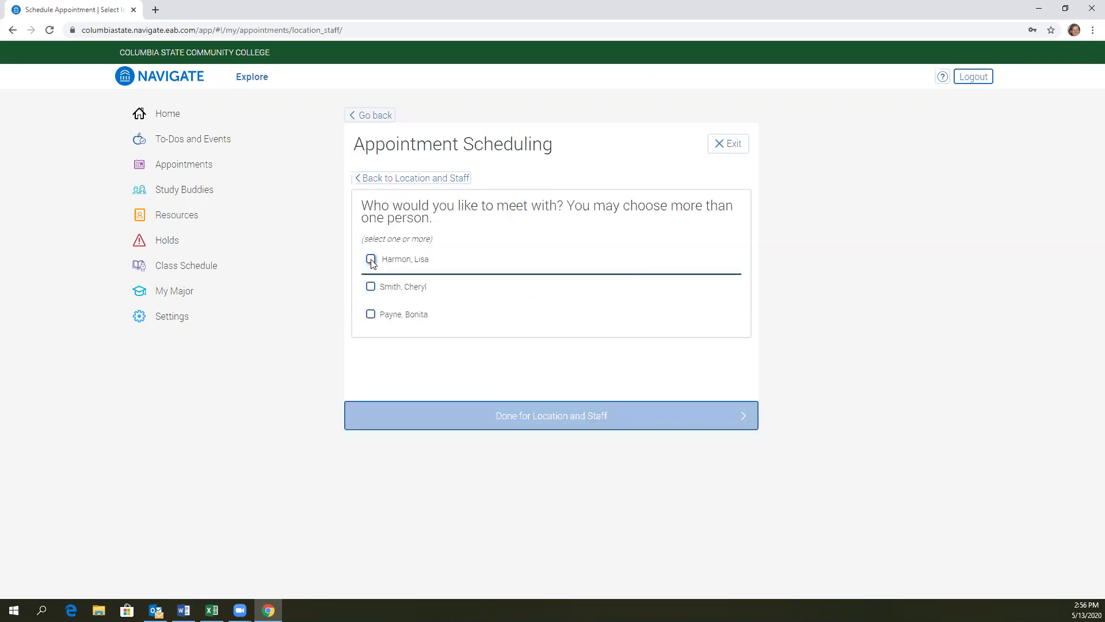
{"action": "left_click", "coordinate": [371, 286]}
{"action": "left_click", "coordinate": [371, 314]}
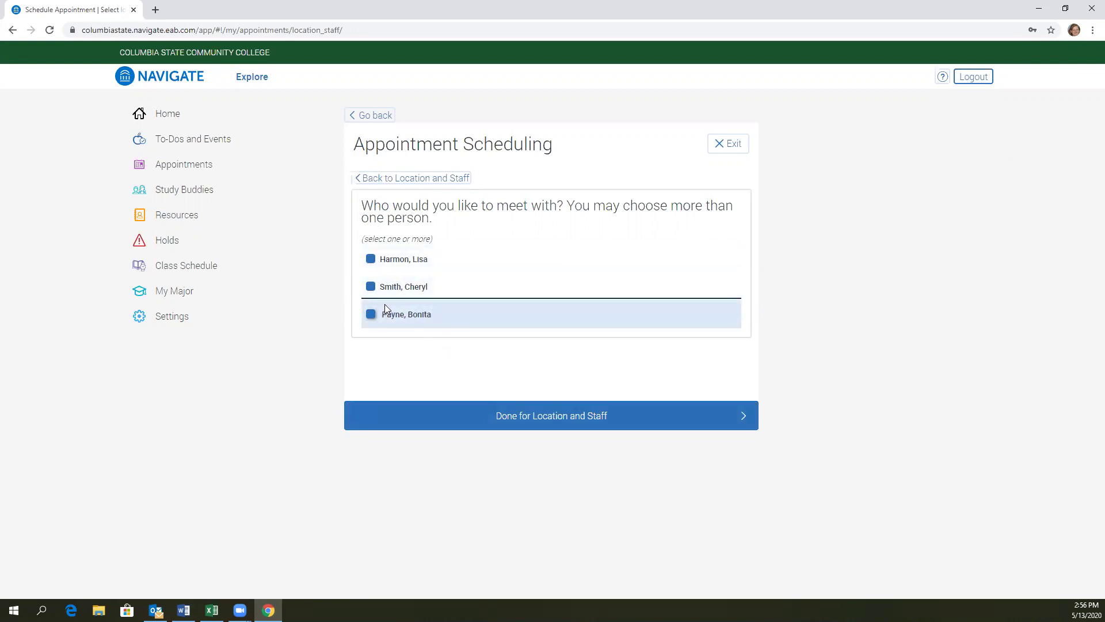
{"action": "left_click", "coordinate": [547, 420]}
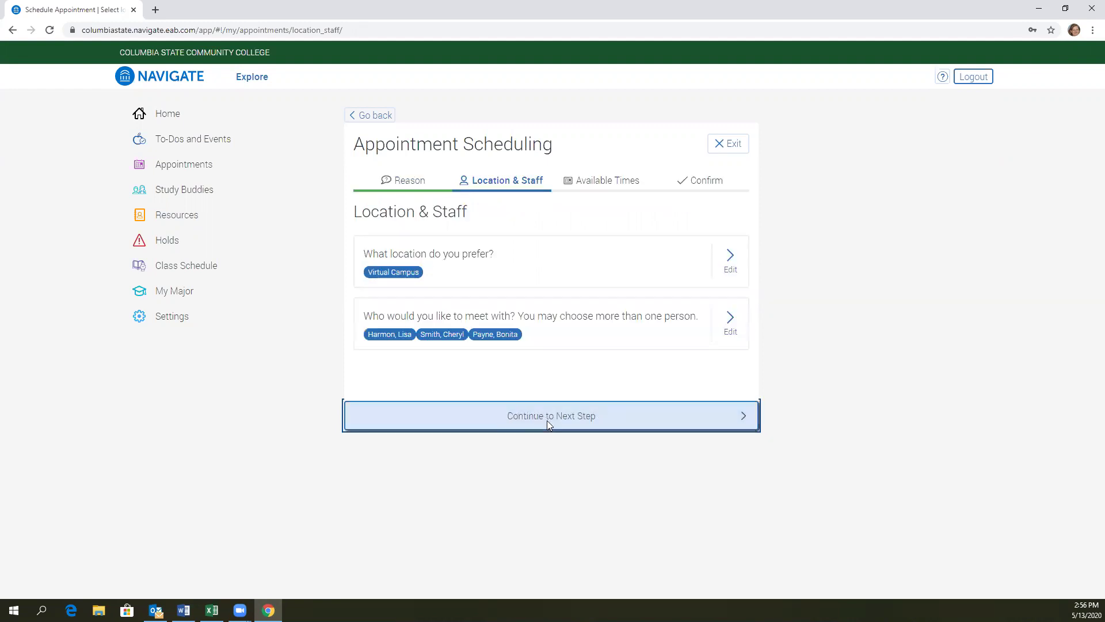
Step: Pick the 10:00 AM slot on Thursday, May 21 from next week's times
{"action": "left_click", "coordinate": [572, 416]}
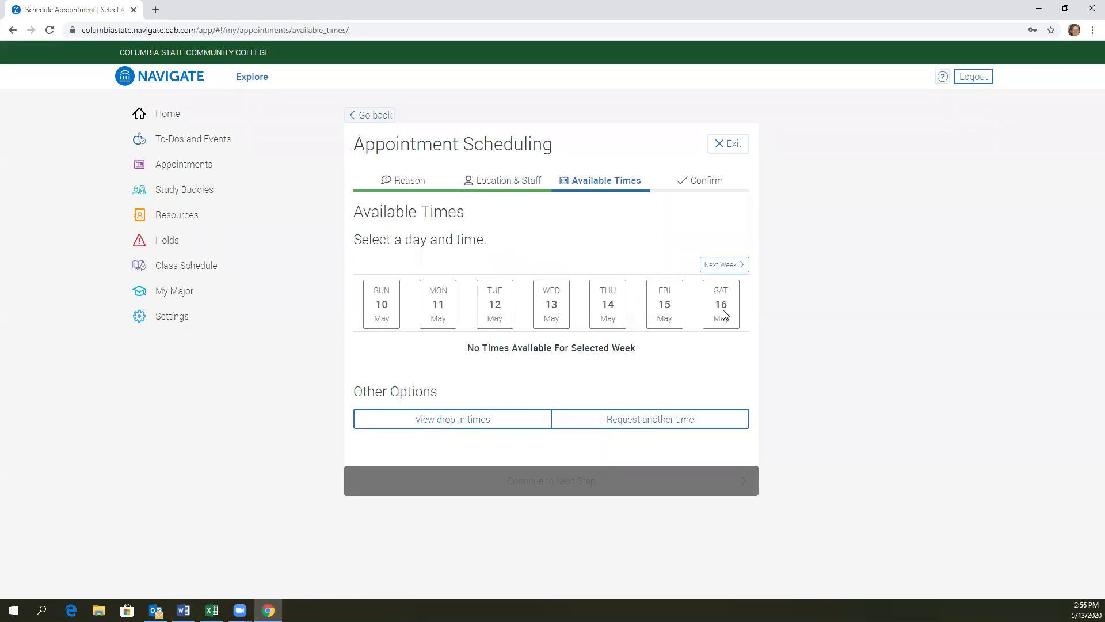
{"action": "left_click", "coordinate": [726, 267]}
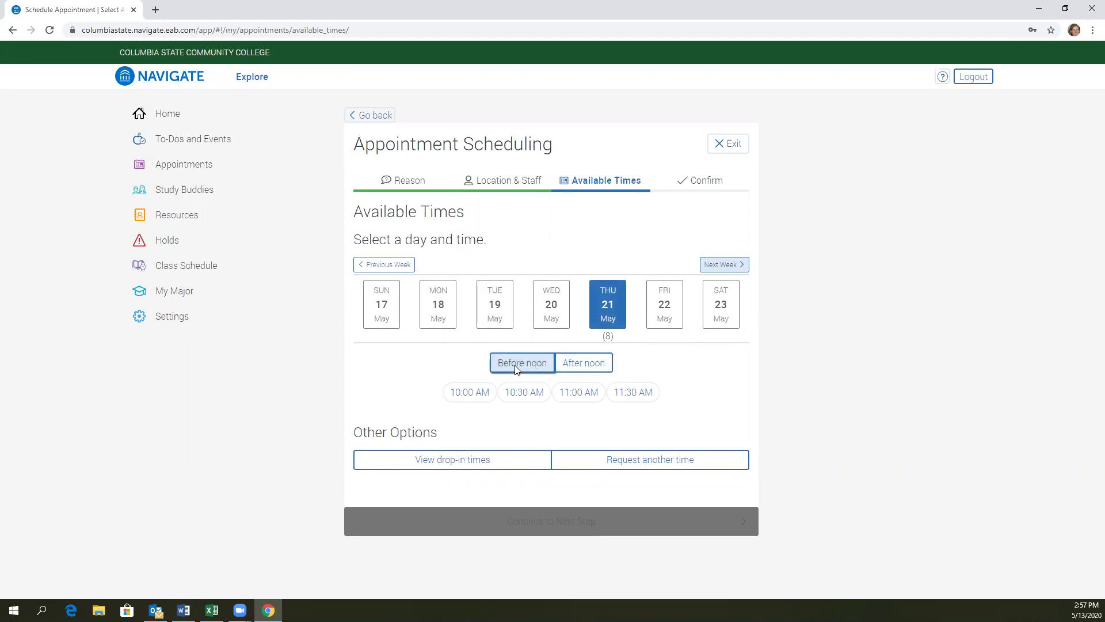
{"action": "left_click", "coordinate": [481, 396]}
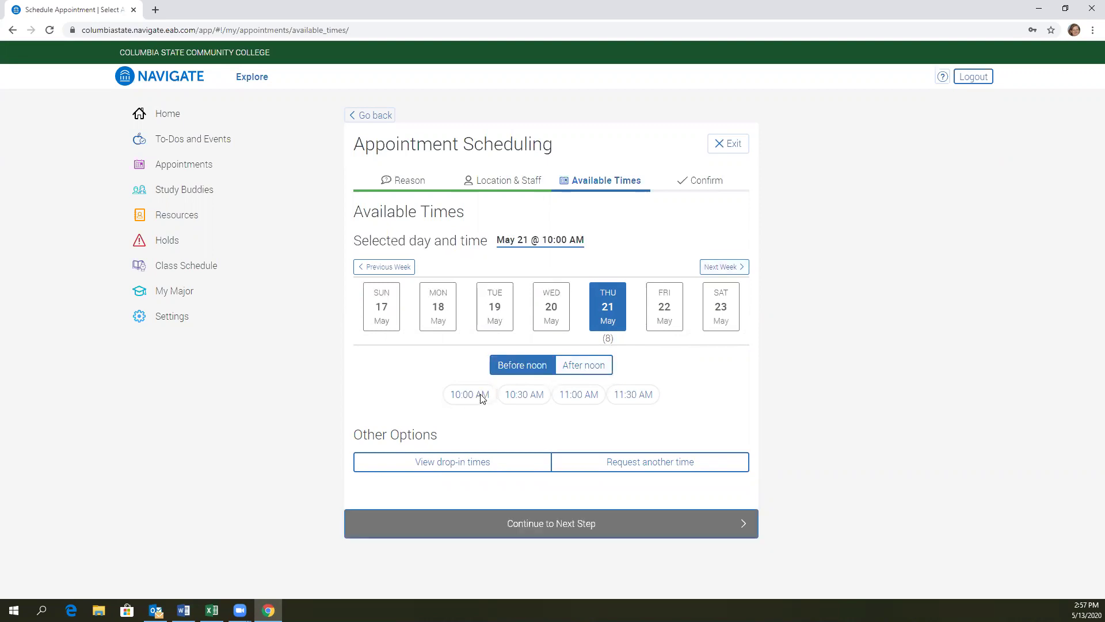
{"action": "left_click", "coordinate": [539, 523]}
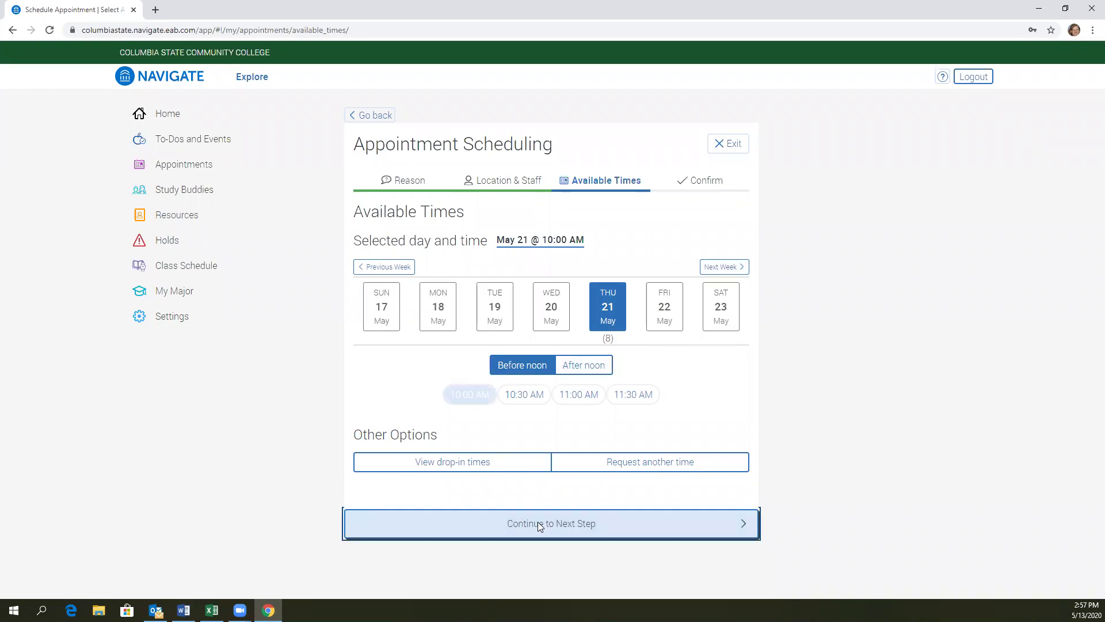
Step: Add a note that phone is preferred with the student's contact number, and confirm the appointment
{"action": "scroll", "coordinate": [485, 423], "scroll_direction": "down", "scroll_amount": 2}
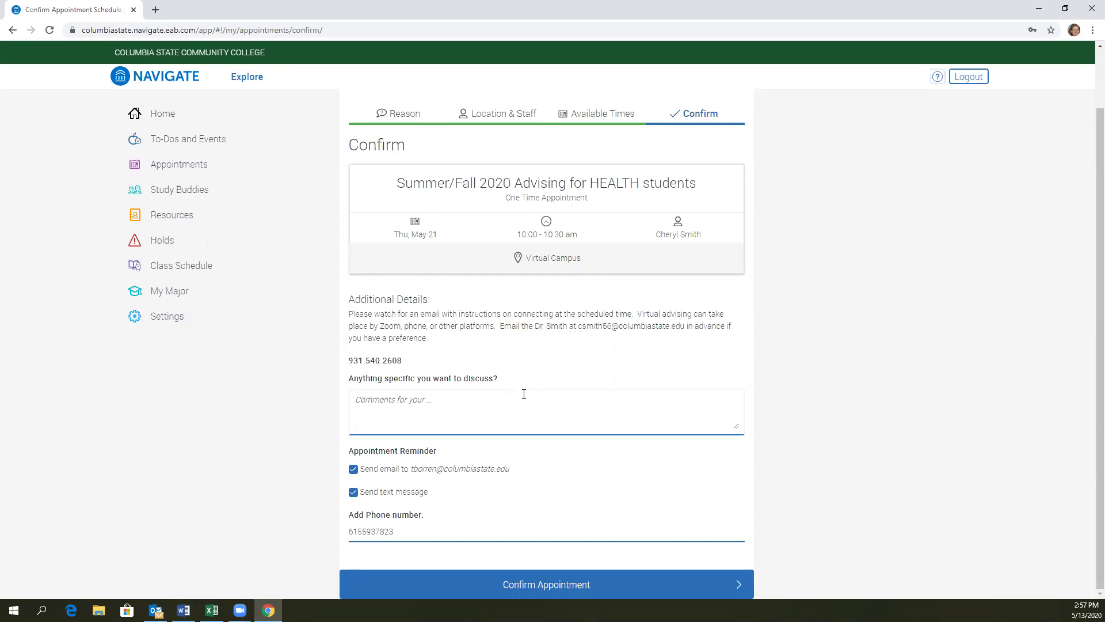
{"action": "left_click", "coordinate": [433, 400]}
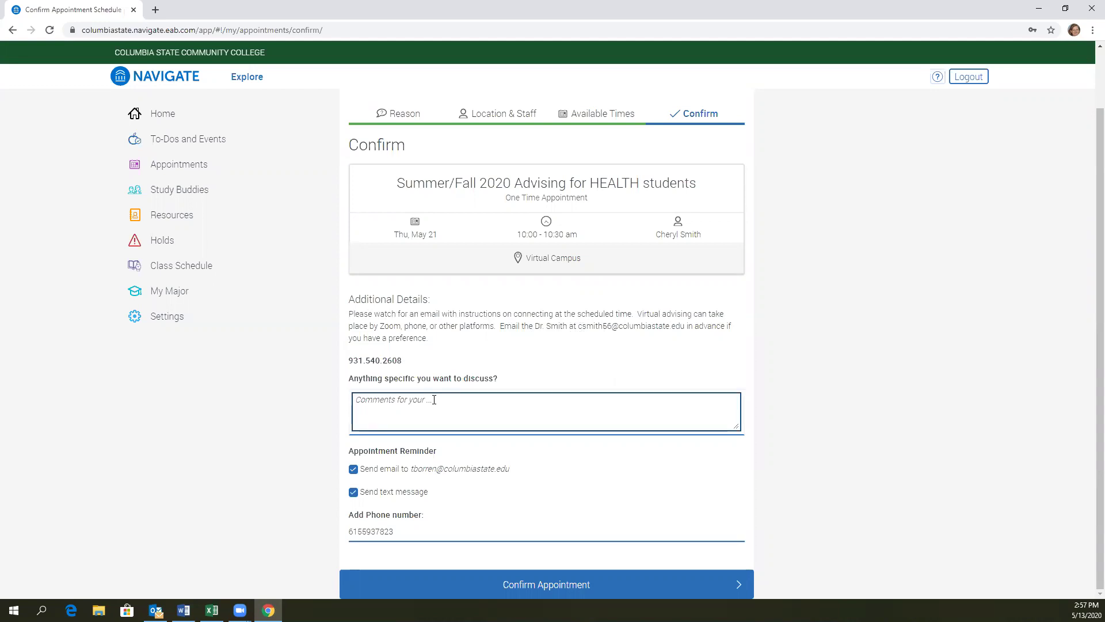
{"action": "type", "text": "I prefer phone and can be reached at 123.456"}
{"action": "type", "text": ".7890"}
{"action": "left_click", "coordinate": [532, 585]}
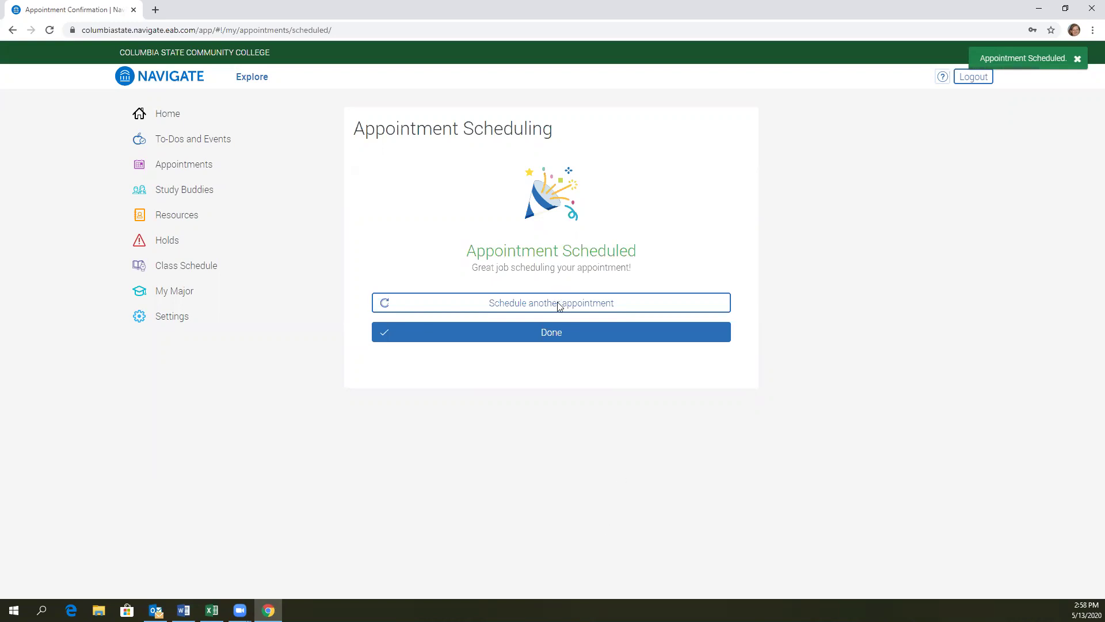
Step: Click Done to view the May 21, 10:00 am HEALTH appointment in My Appointments
{"action": "left_click", "coordinate": [551, 333]}
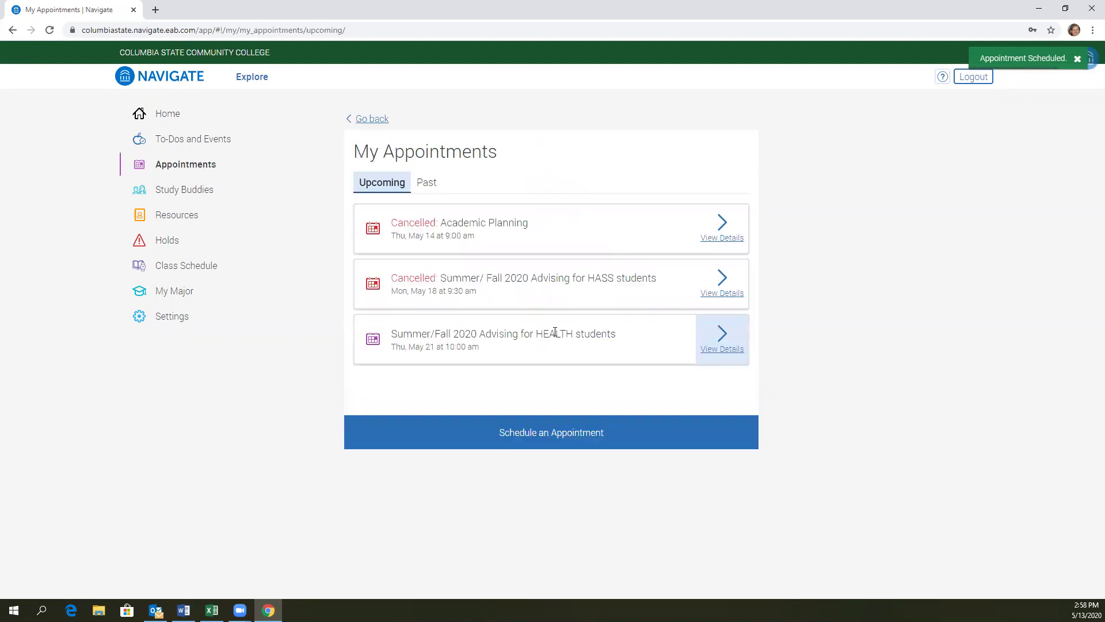